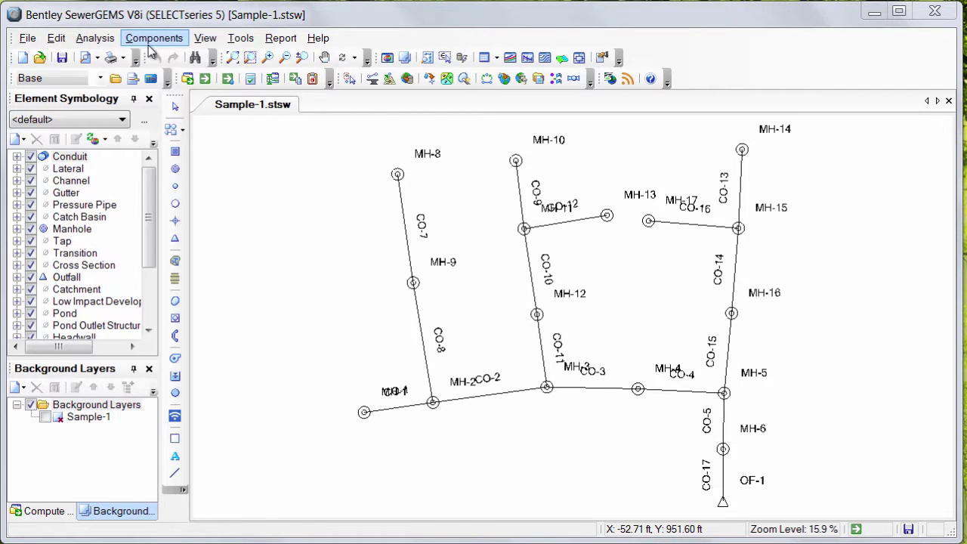
# Create a new Conduit Catalogs library named abc2.xml, saved on the Desktop.
pyautogui.click(154, 38)
pyautogui.click(189, 543)
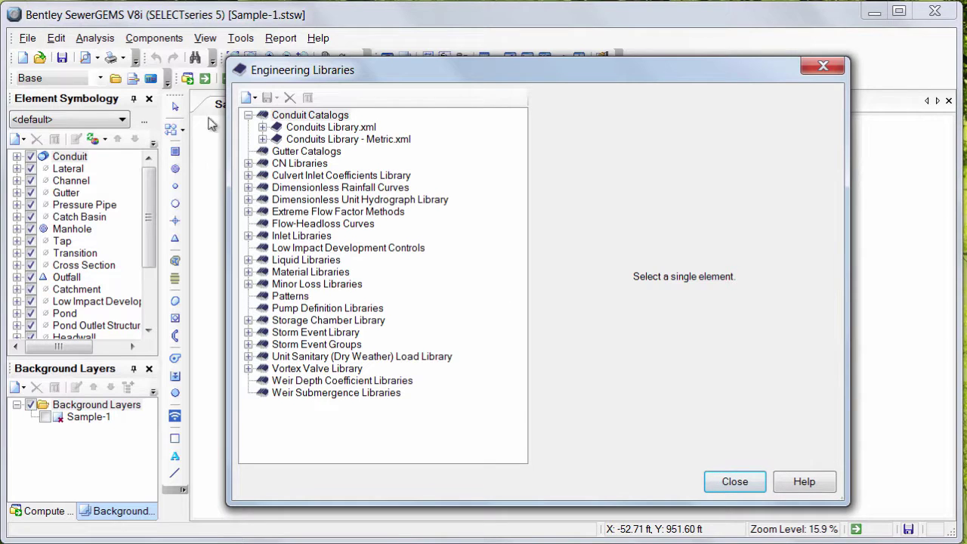
pyautogui.click(305, 117)
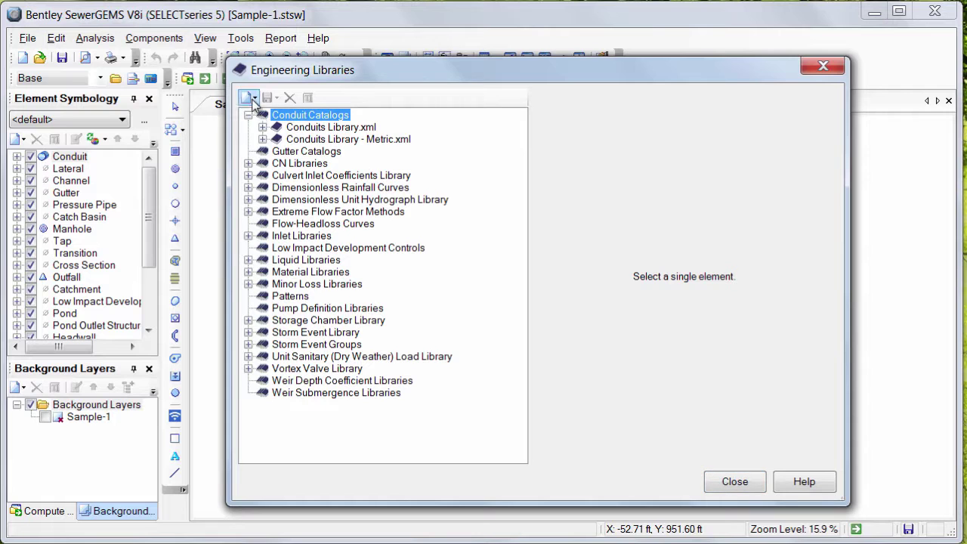
pyautogui.click(250, 97)
pyautogui.click(296, 117)
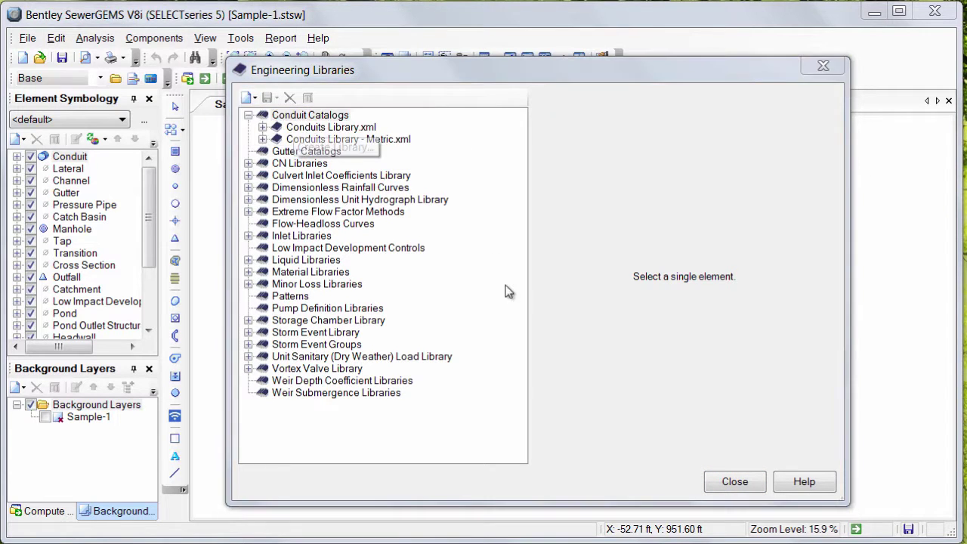
pyautogui.click(296, 229)
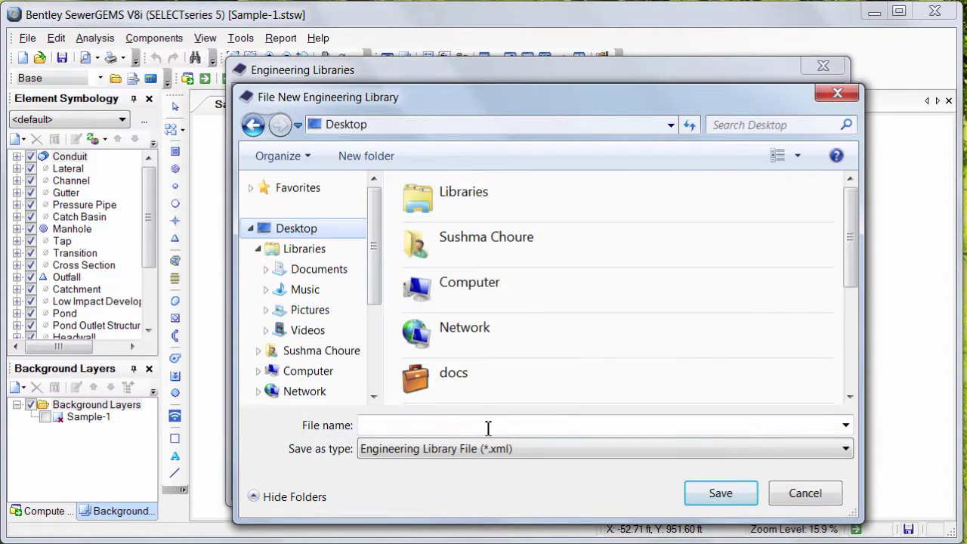
pyautogui.click(429, 427)
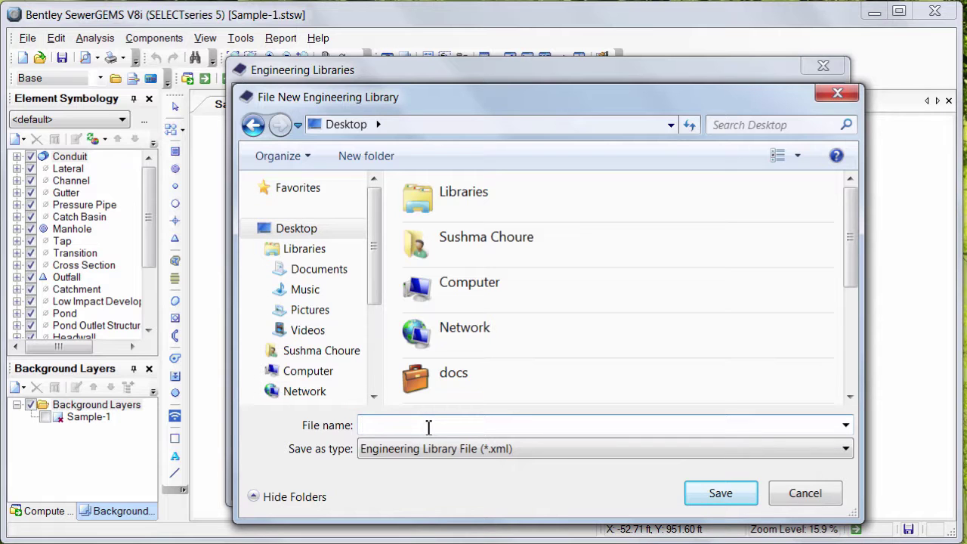
pyautogui.write('ab')
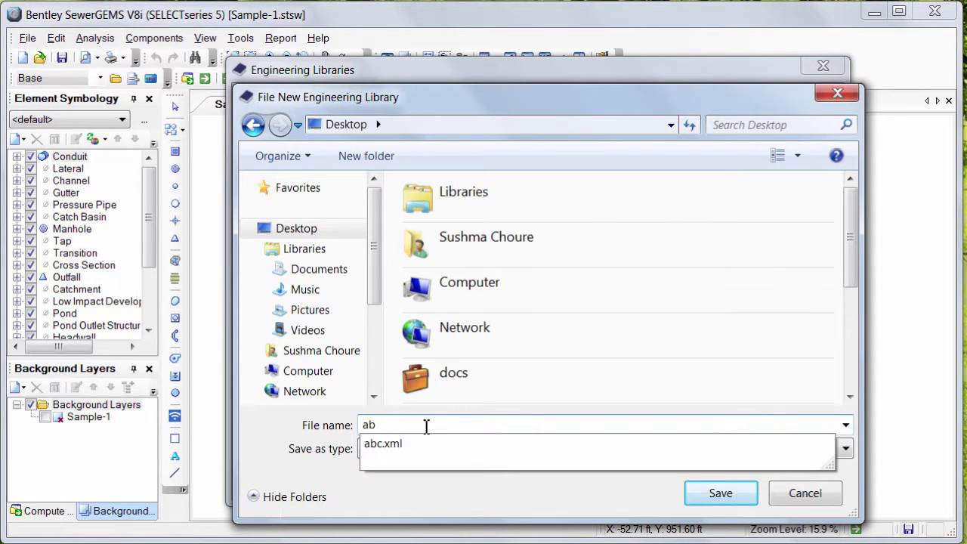
pyautogui.write('c2')
pyautogui.press('Return')
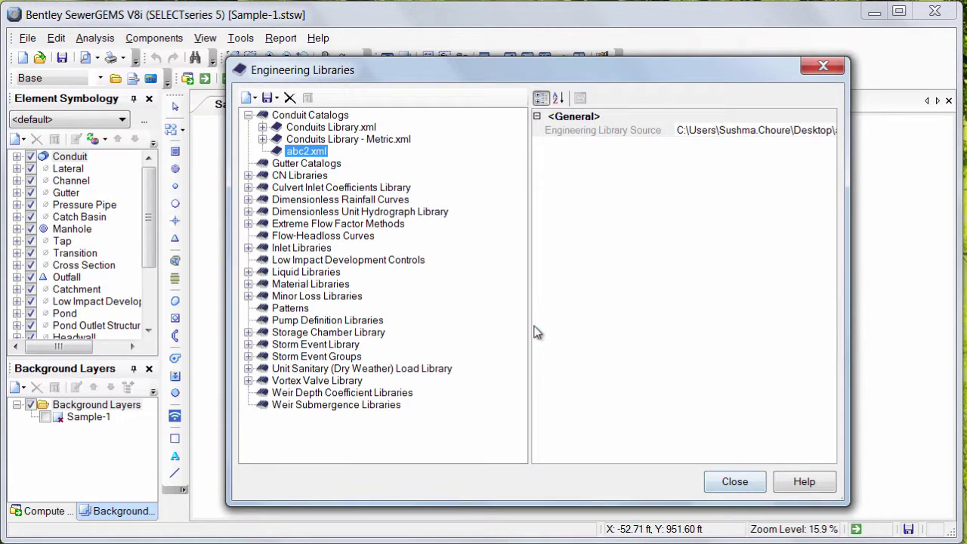
# Add a circular Catalog Conduit - 1 entry with class sizes to abc2.xml, then close Engineering Libraries.
pyautogui.rightClick(310, 155)
pyautogui.click(355, 162)
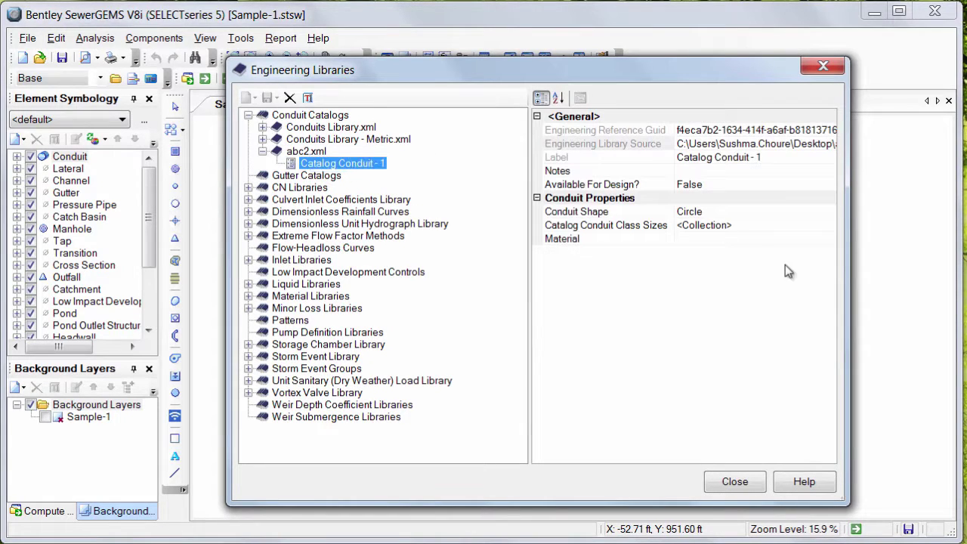
pyautogui.click(606, 211)
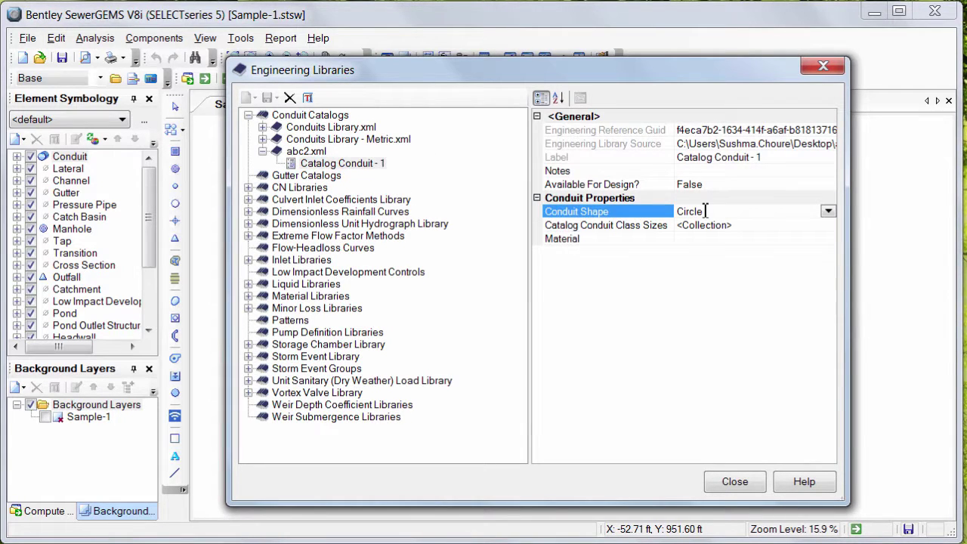
pyautogui.click(605, 225)
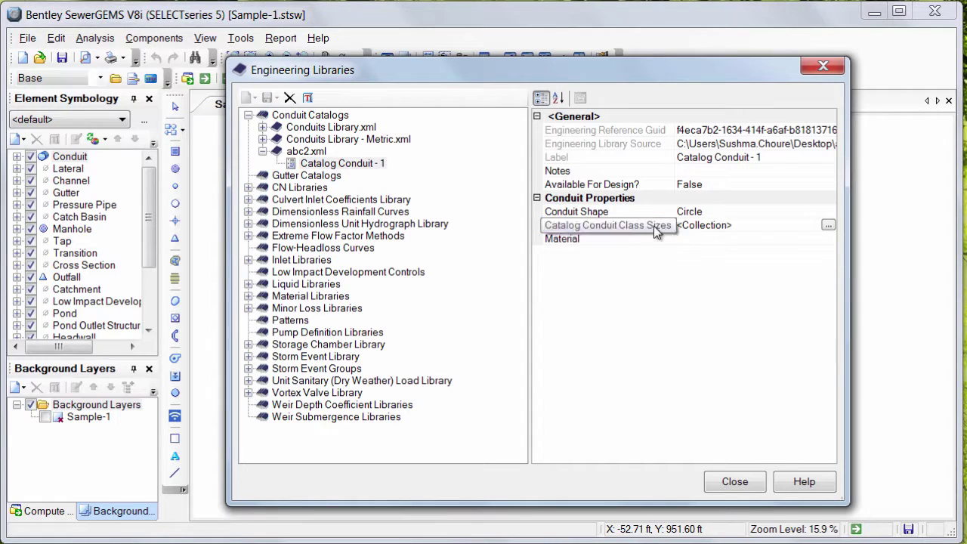
pyautogui.click(829, 225)
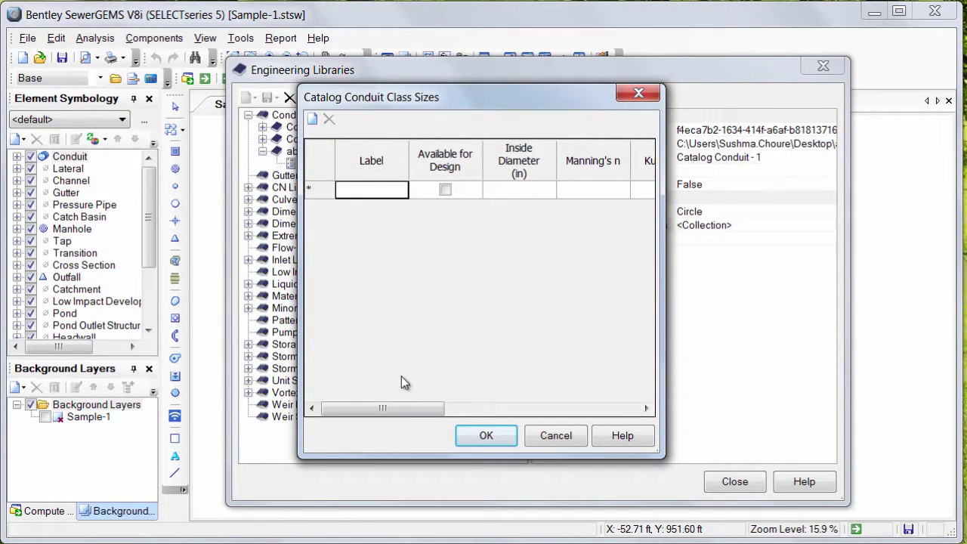
pyautogui.moveTo(388, 408)
pyautogui.mouseDown()
pyautogui.moveTo(403, 410)
pyautogui.moveTo(383, 409)
pyautogui.mouseUp()
pyautogui.click(487, 436)
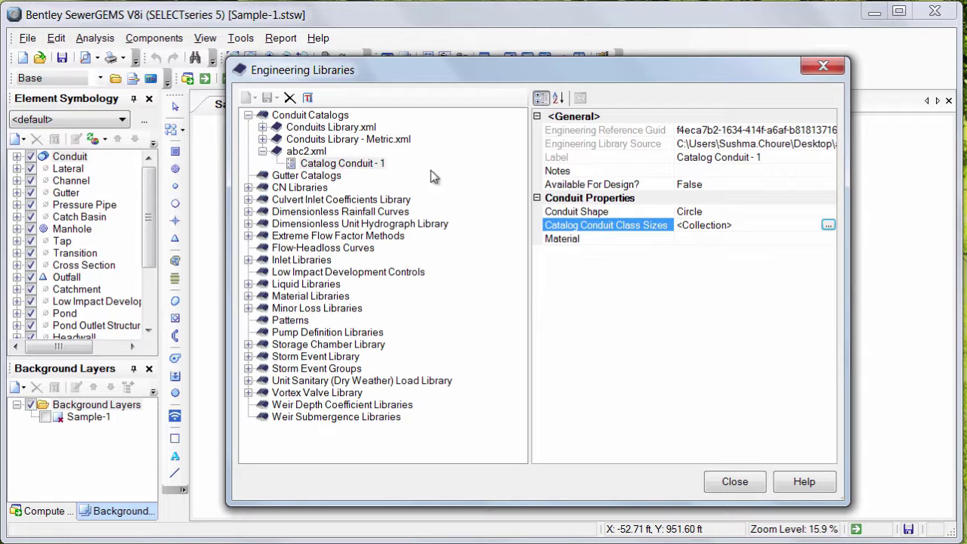
pyautogui.click(709, 146)
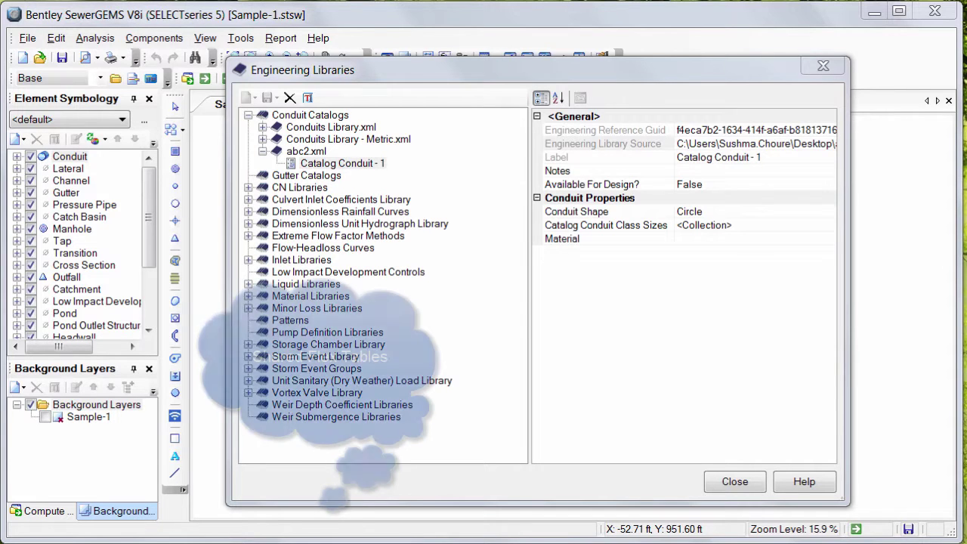
pyautogui.click(735, 481)
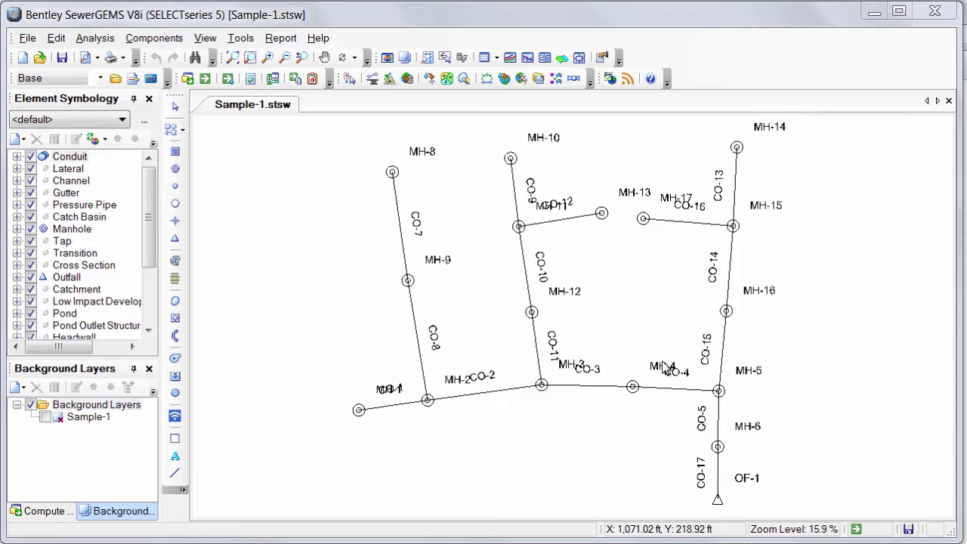
# Create a new shared FlexTable with Pressure Pipe as its table type.
pyautogui.click(203, 37)
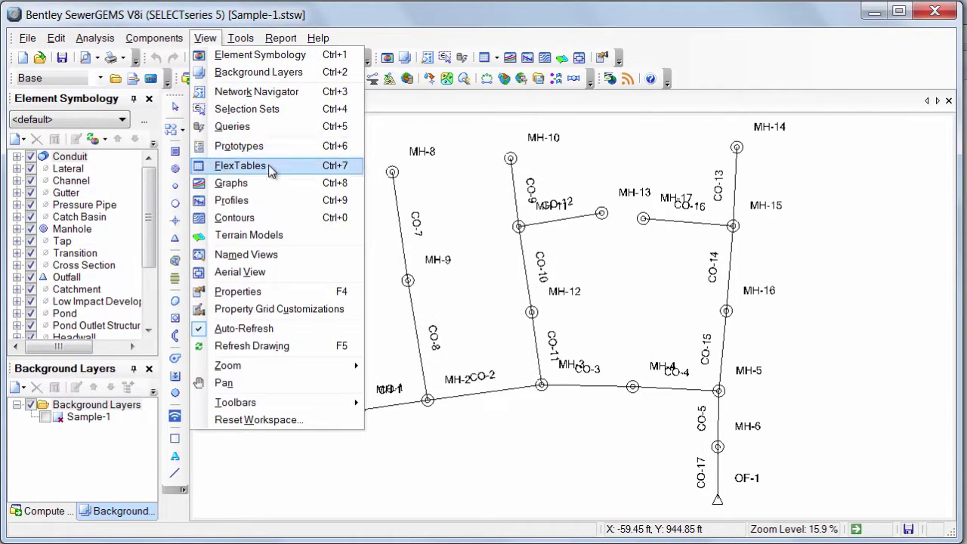
pyautogui.click(236, 161)
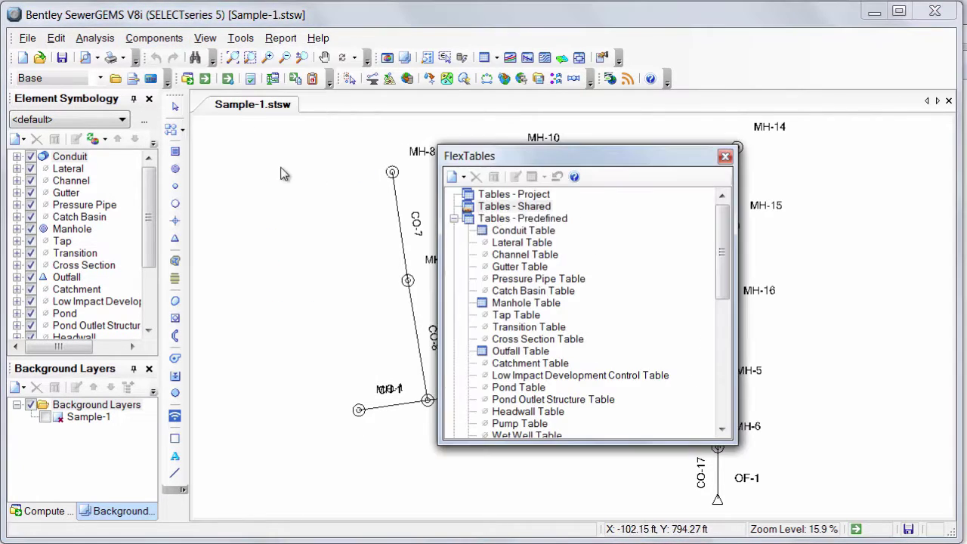
pyautogui.rightClick(517, 208)
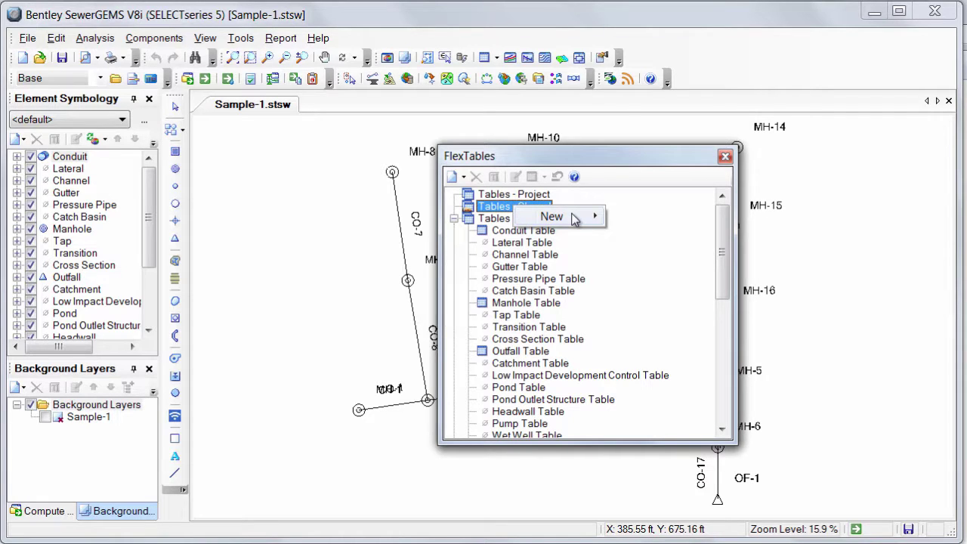
pyautogui.moveTo(579, 216)
pyautogui.click(634, 216)
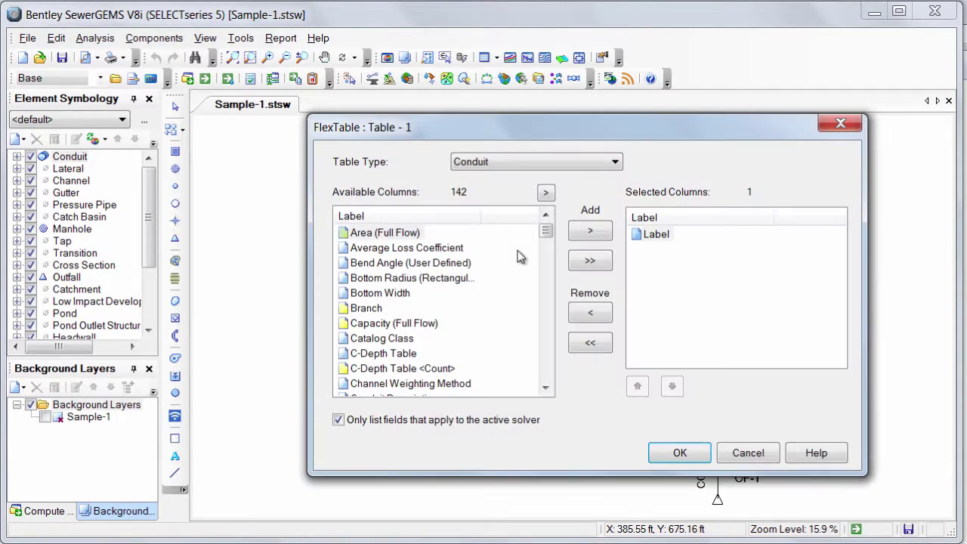
pyautogui.click(474, 165)
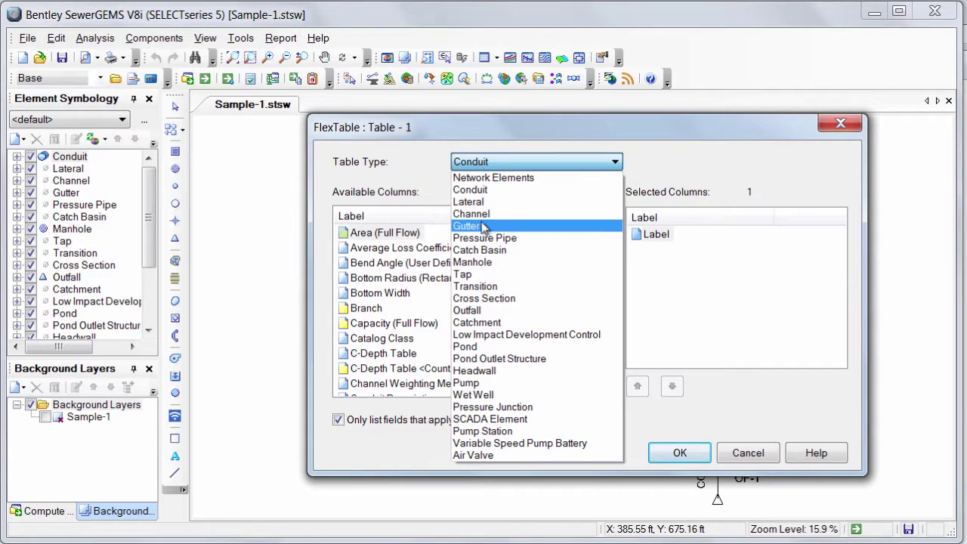
pyautogui.click(515, 236)
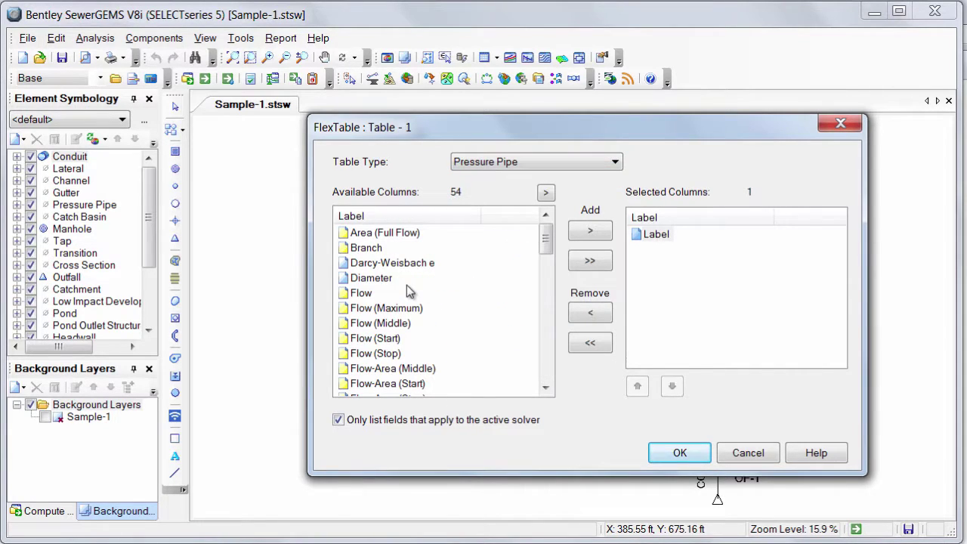
# Add Diameter and Flow (Start) columns to the table and confirm it.
pyautogui.click(381, 278)
pyautogui.click(593, 238)
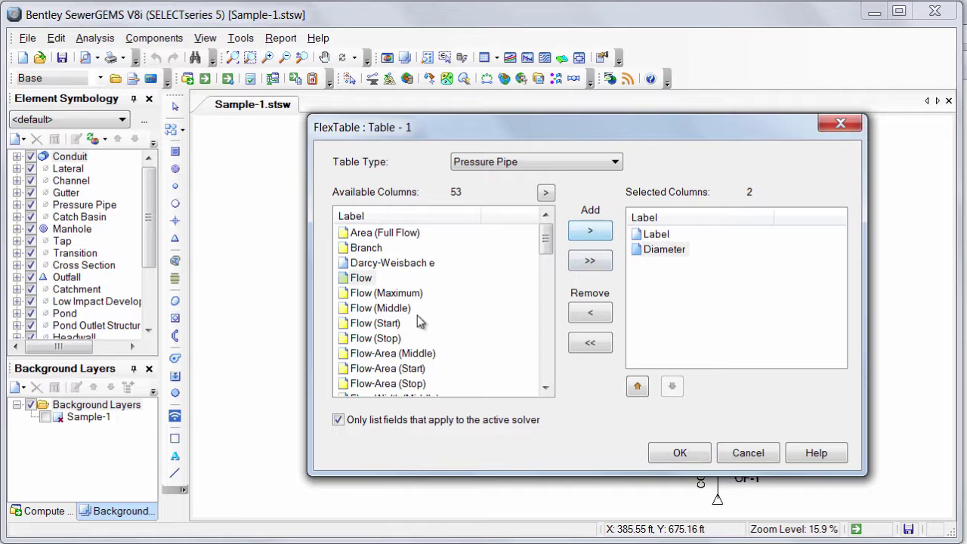
pyautogui.click(385, 324)
pyautogui.click(597, 234)
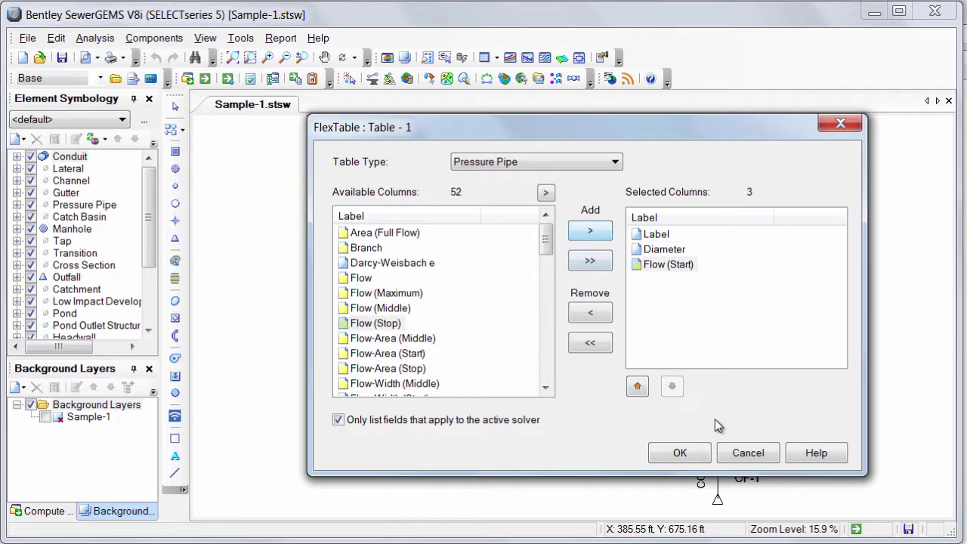
pyautogui.click(682, 455)
pyautogui.moveTo(167, 13); pyautogui.dragTo(627, 220)
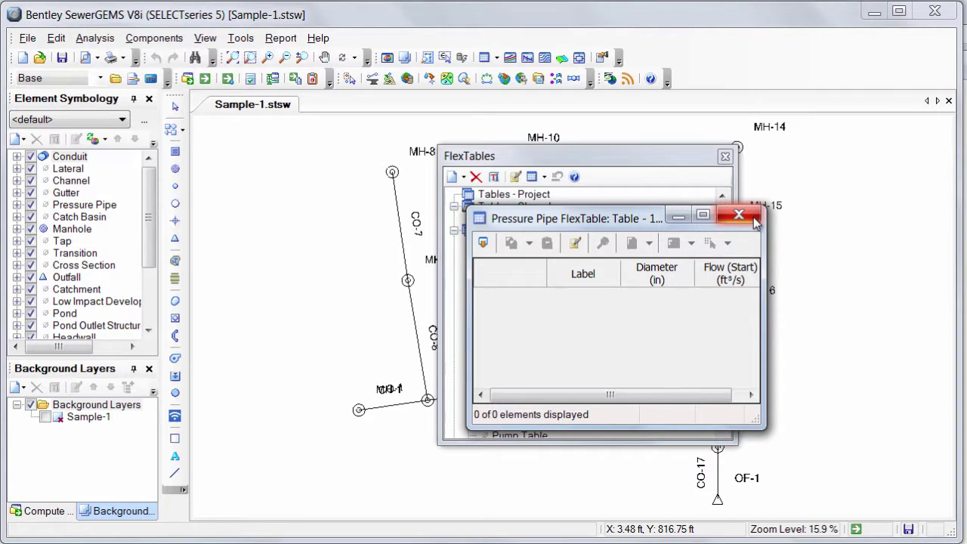
# Close the Pressure Pipe table and locate FlexTables.xml in AppData\Local\Bentley\SewerGEMS\8.
pyautogui.click(739, 216)
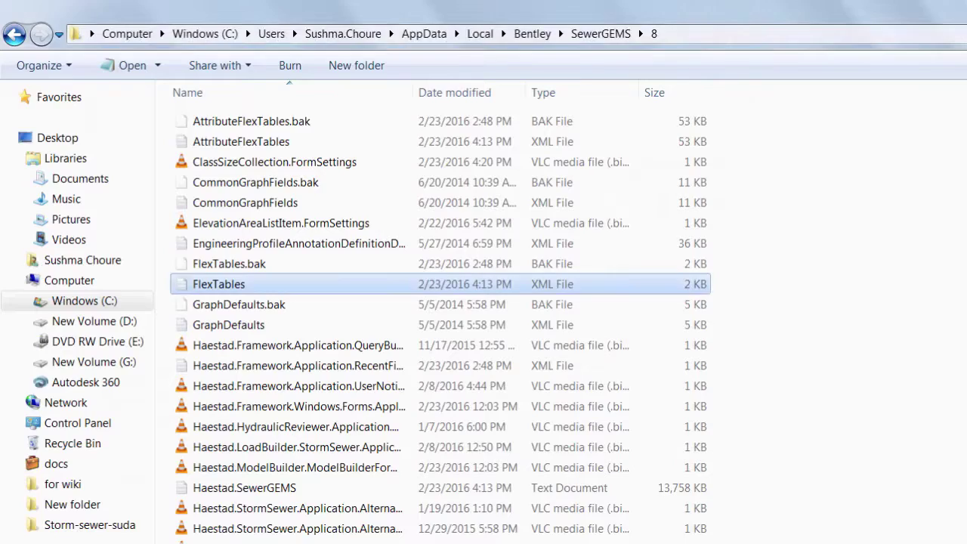
pyautogui.click(696, 34)
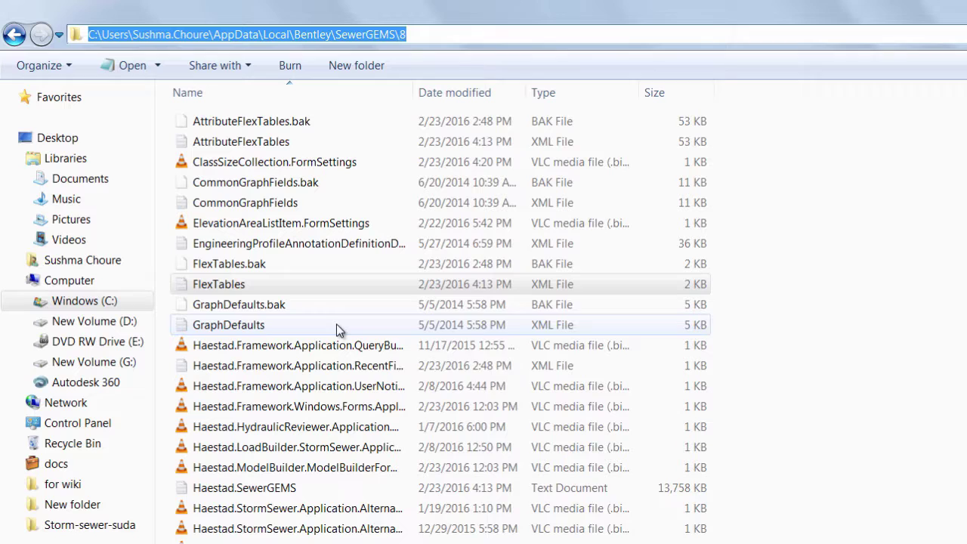
pyautogui.click(255, 290)
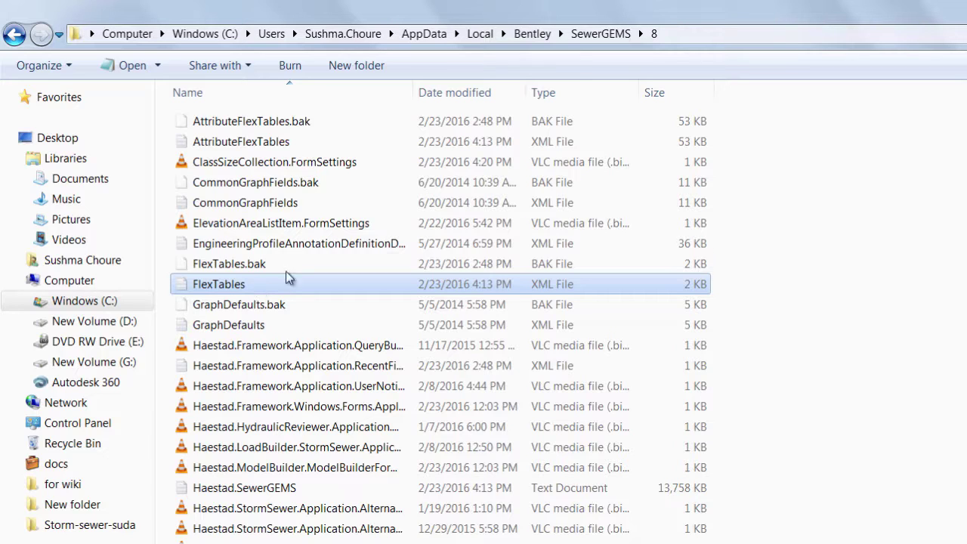
pyautogui.click(756, 33)
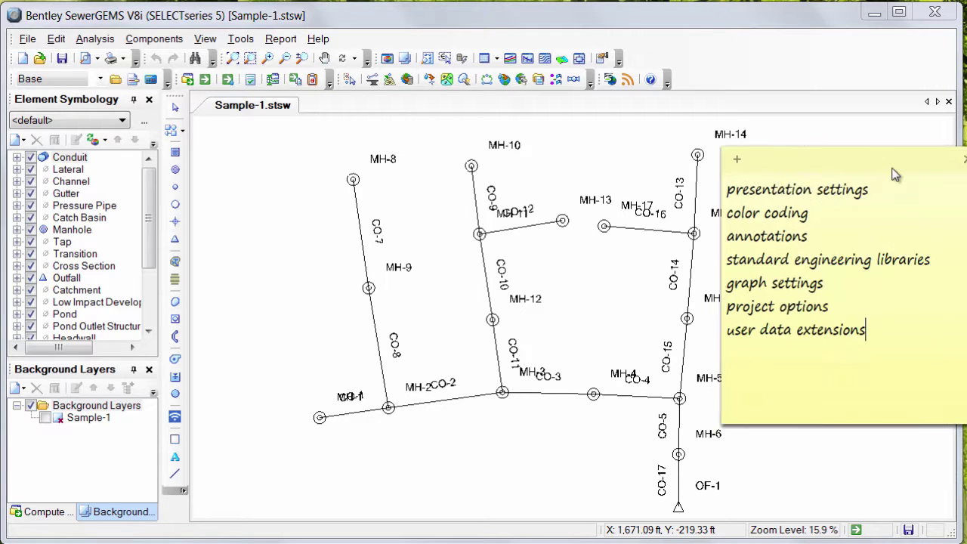
# Nudge the seed-contents sticky note slightly left into place.
pyautogui.moveTo(894, 175); pyautogui.dragTo(885, 173)
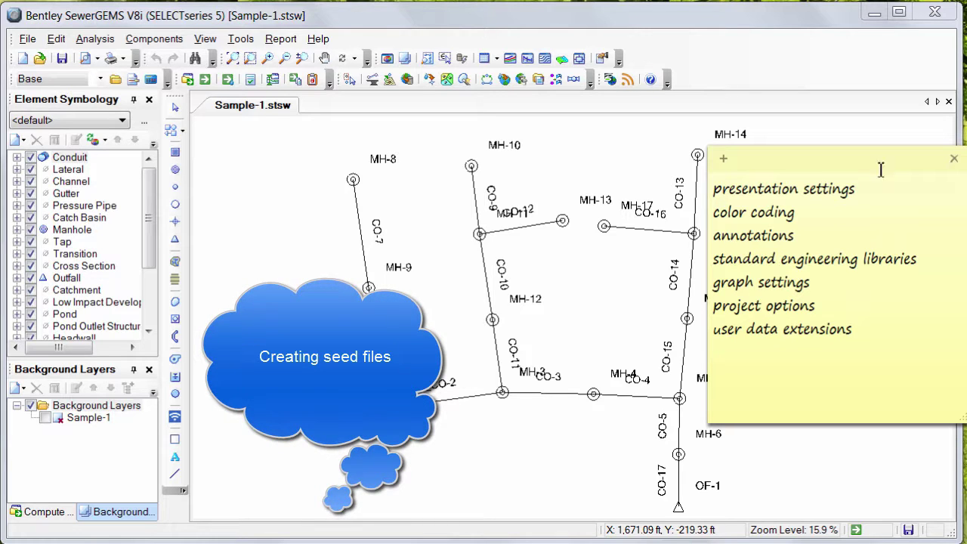
# Open the PumpStartSI.stsw model and review its conduit Section Size and Flow annotations.
pyautogui.click(28, 39)
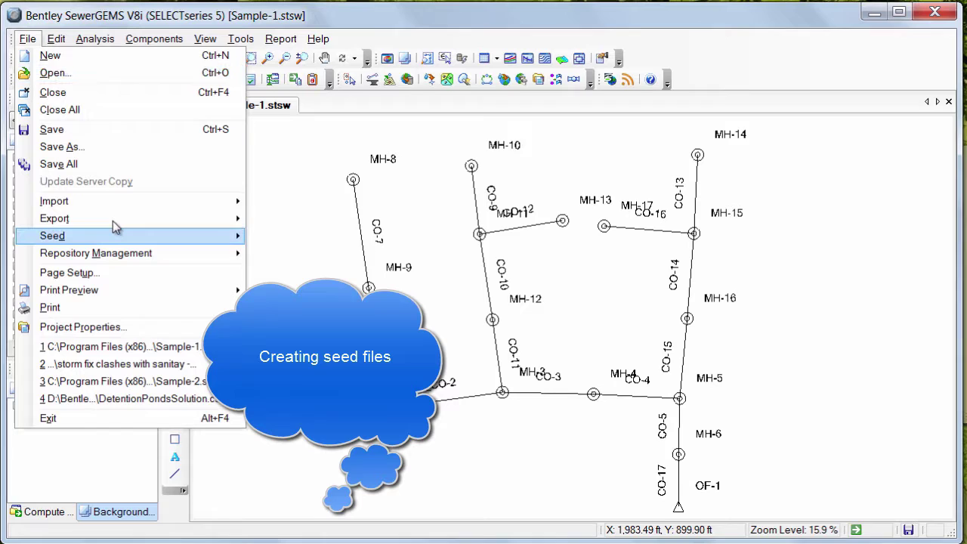
pyautogui.moveTo(112, 221)
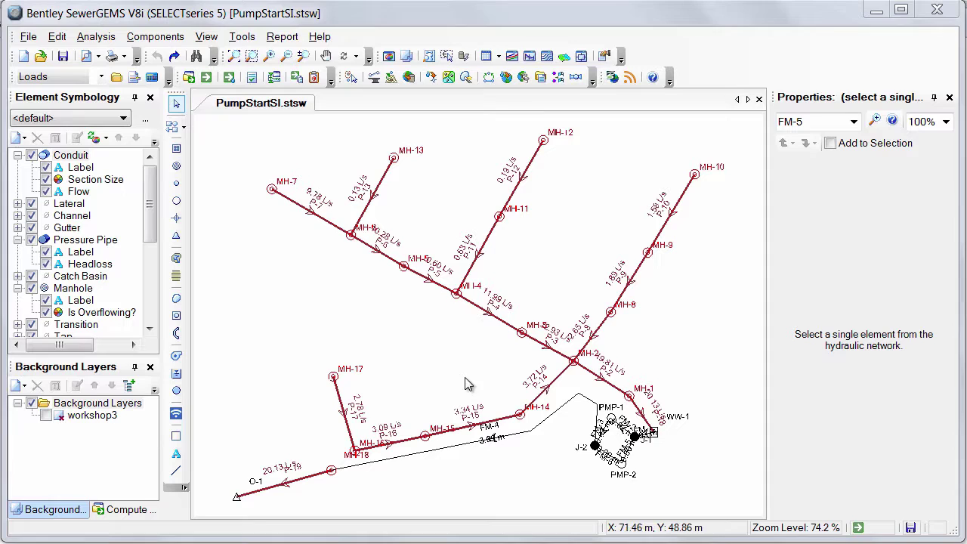
pyautogui.click(87, 181)
pyautogui.click(80, 194)
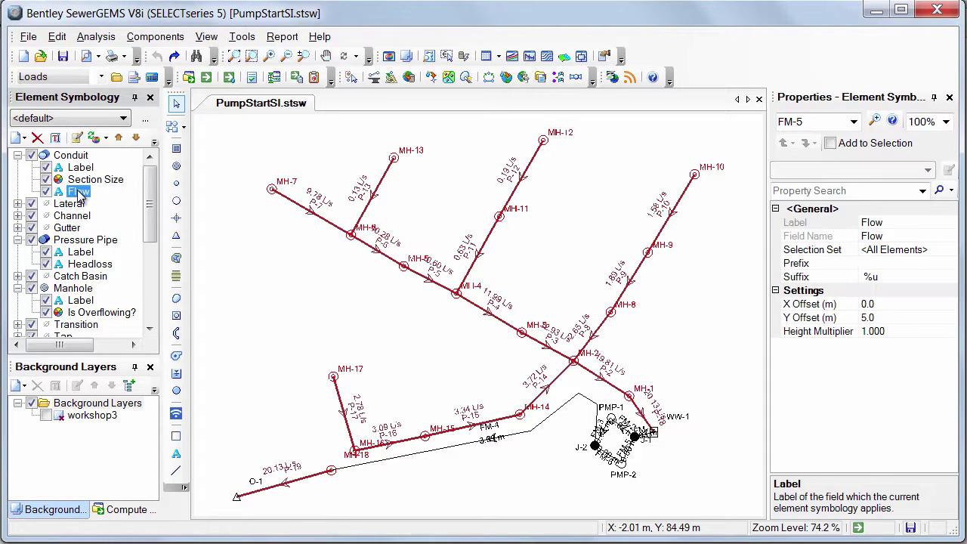
pyautogui.click(155, 36)
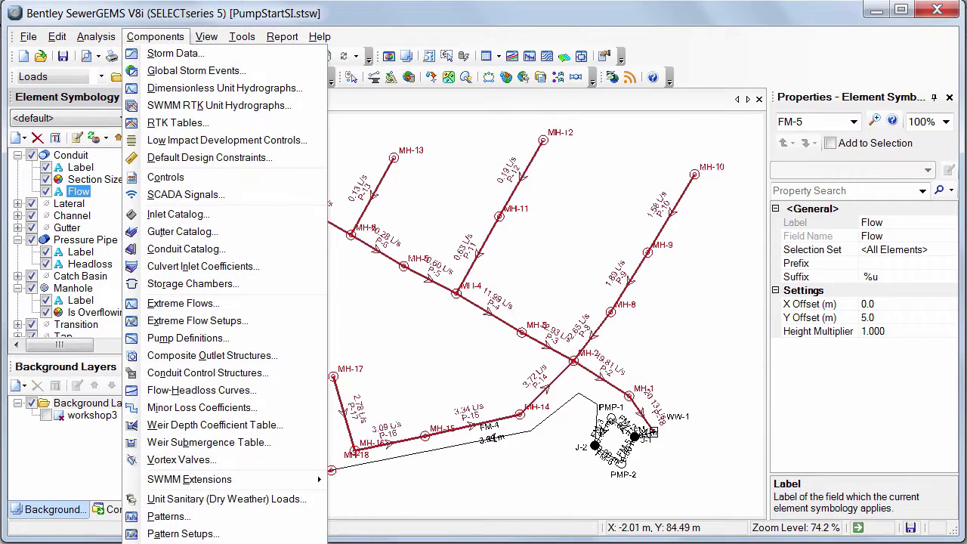
pyautogui.click(258, 529)
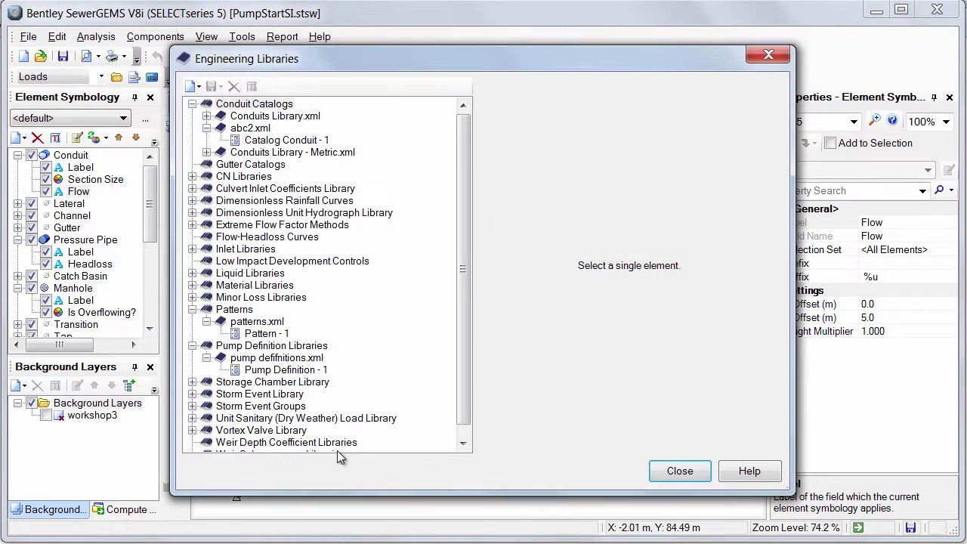
pyautogui.click(252, 371)
pyautogui.click(257, 336)
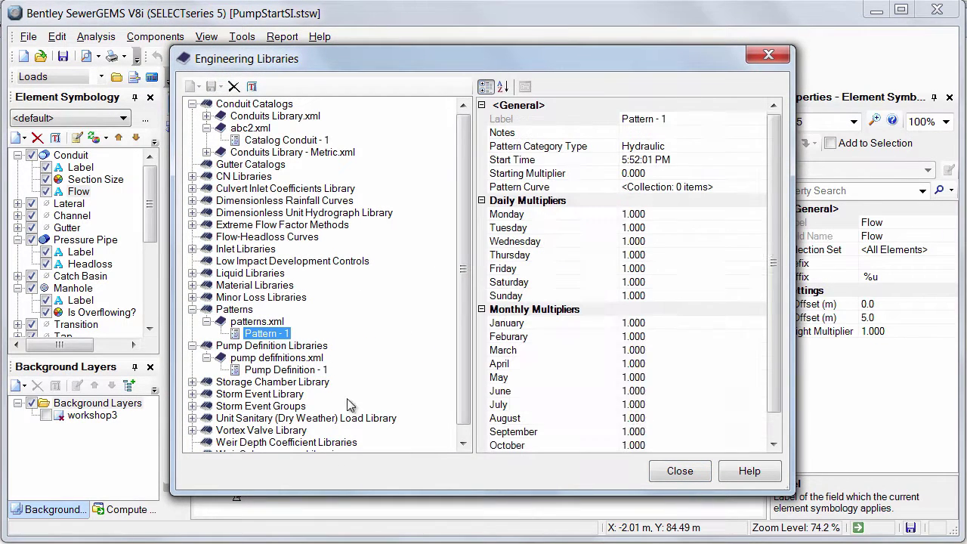
pyautogui.click(284, 140)
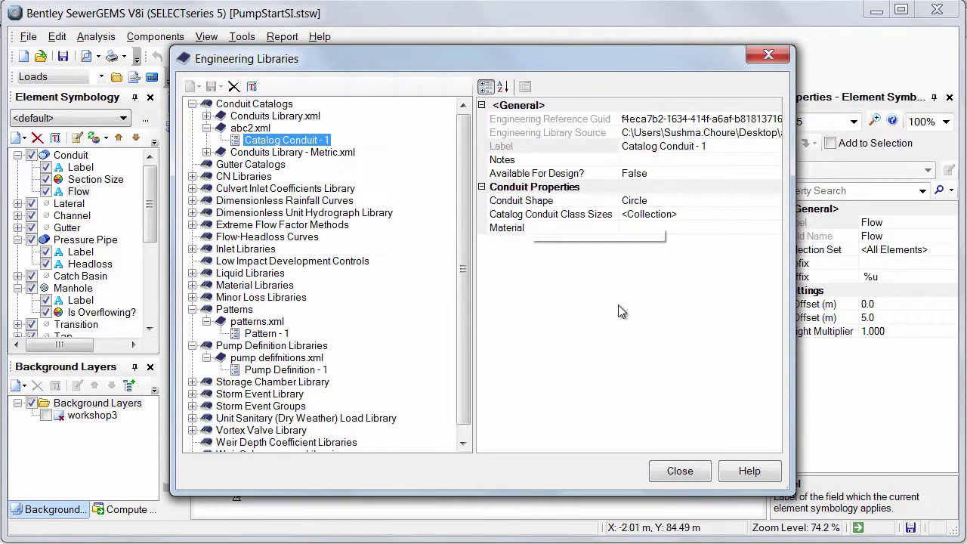
pyautogui.click(679, 471)
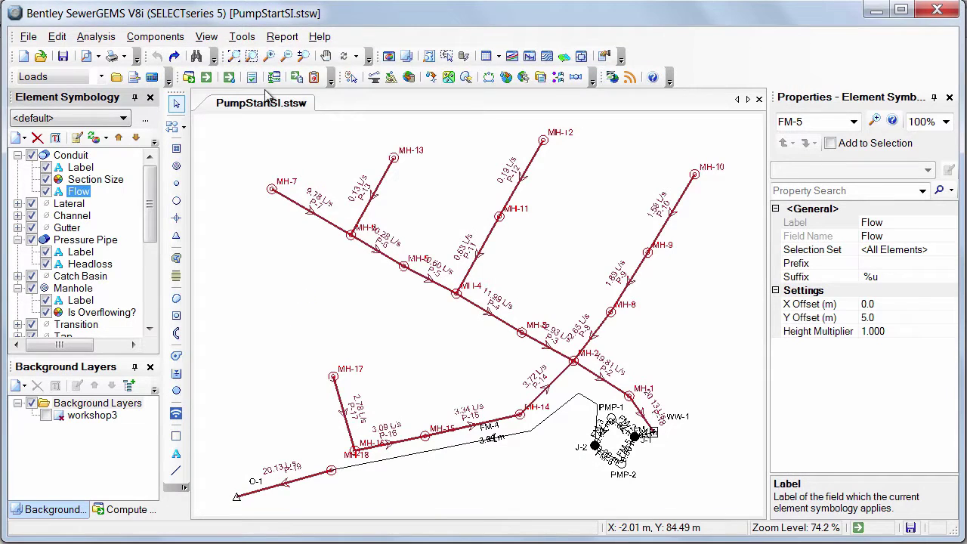
pyautogui.click(241, 37)
pyautogui.click(285, 422)
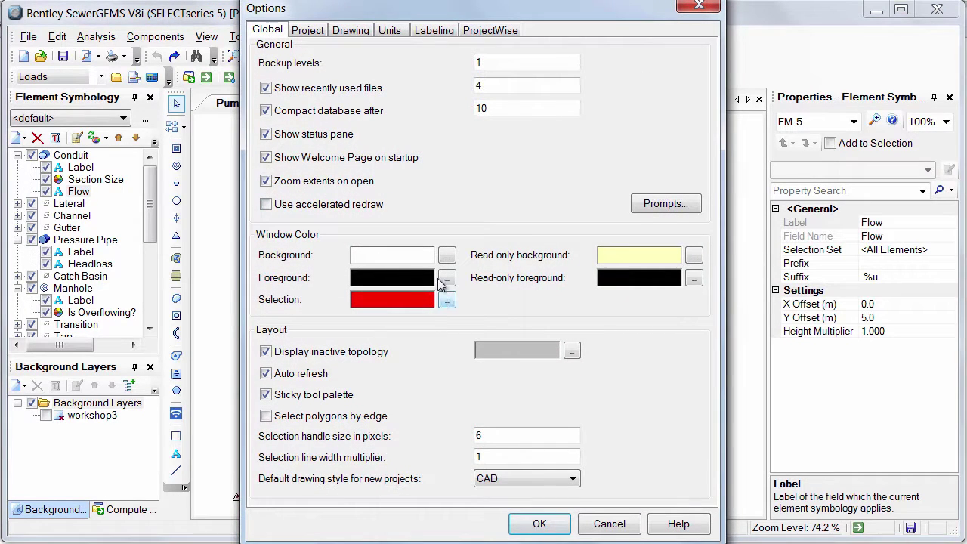
pyautogui.click(353, 33)
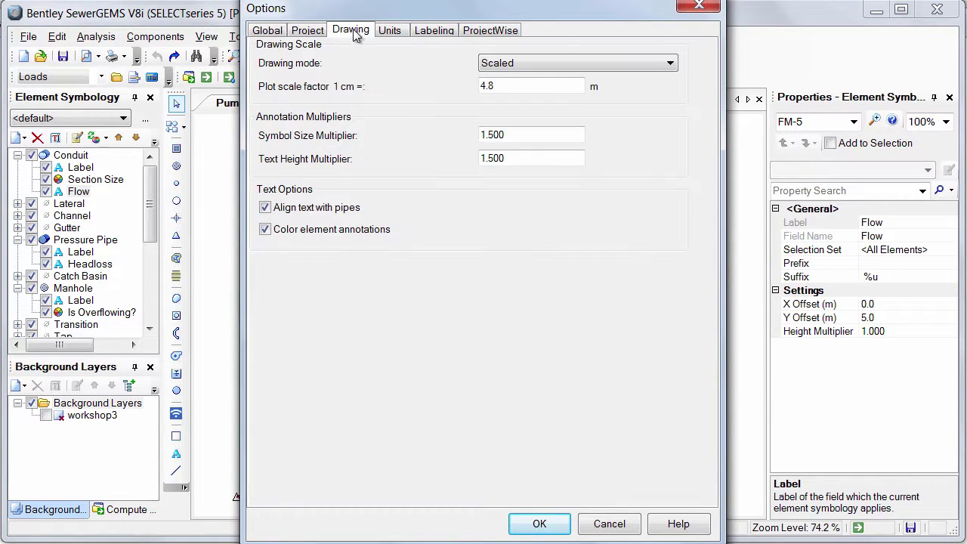
pyautogui.click(396, 32)
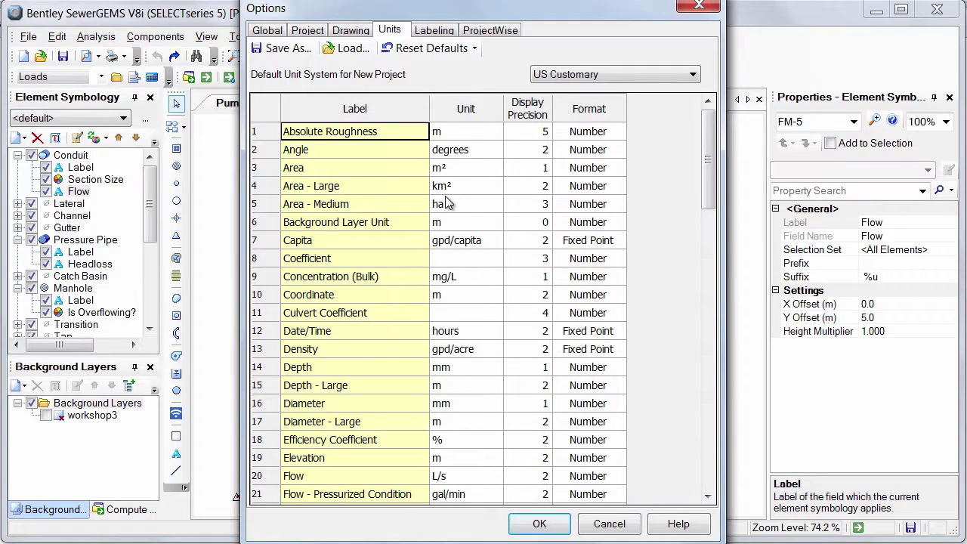
pyautogui.click(434, 32)
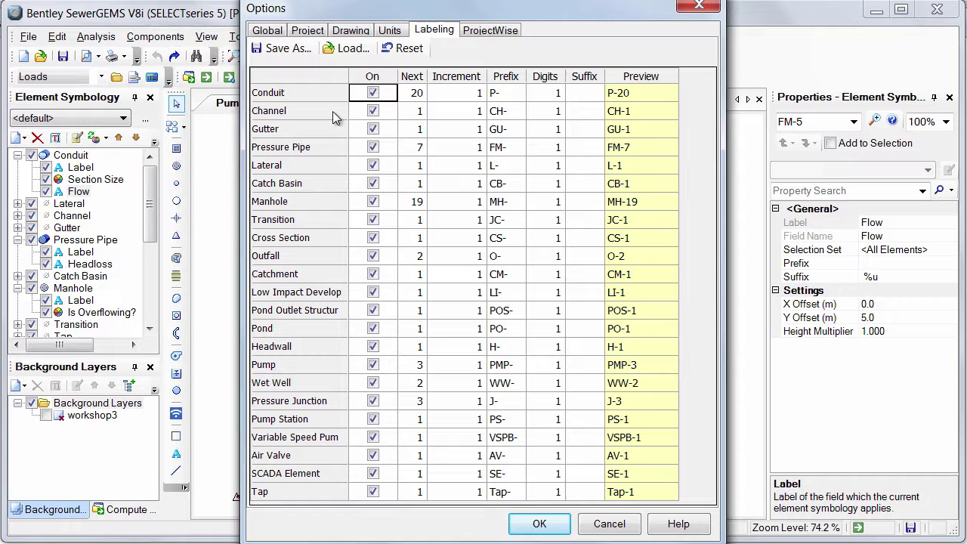
pyautogui.click(409, 99)
pyautogui.click(415, 186)
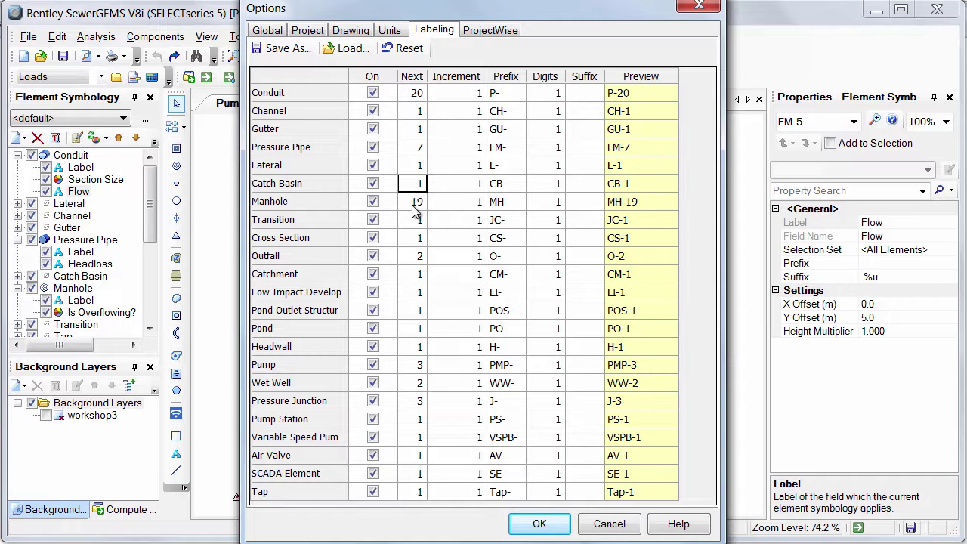
pyautogui.click(539, 525)
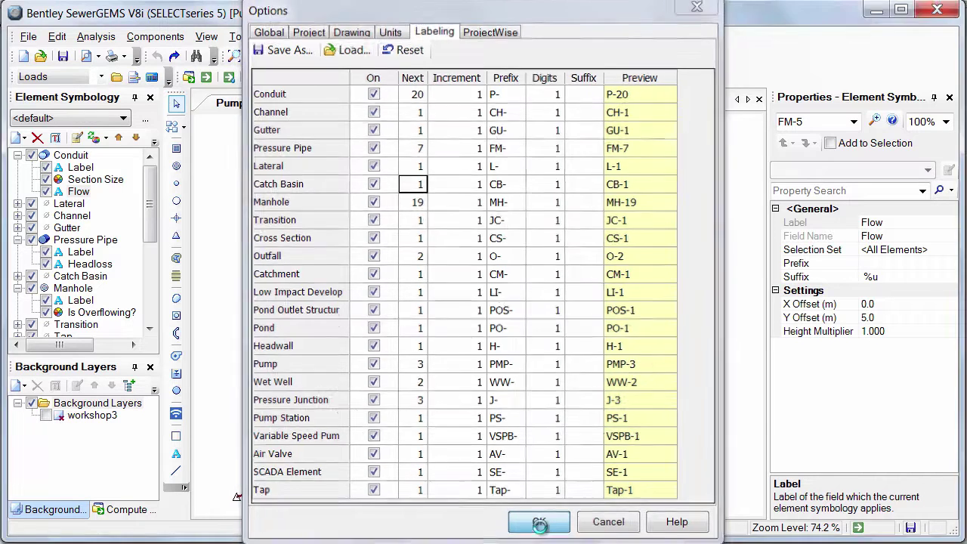
# Select the entire PumpStartSI network and delete all 48 elements.
pyautogui.moveTo(478, 341); pyautogui.dragTo(468, 333)
pyautogui.scroll(-2, 472, 344)
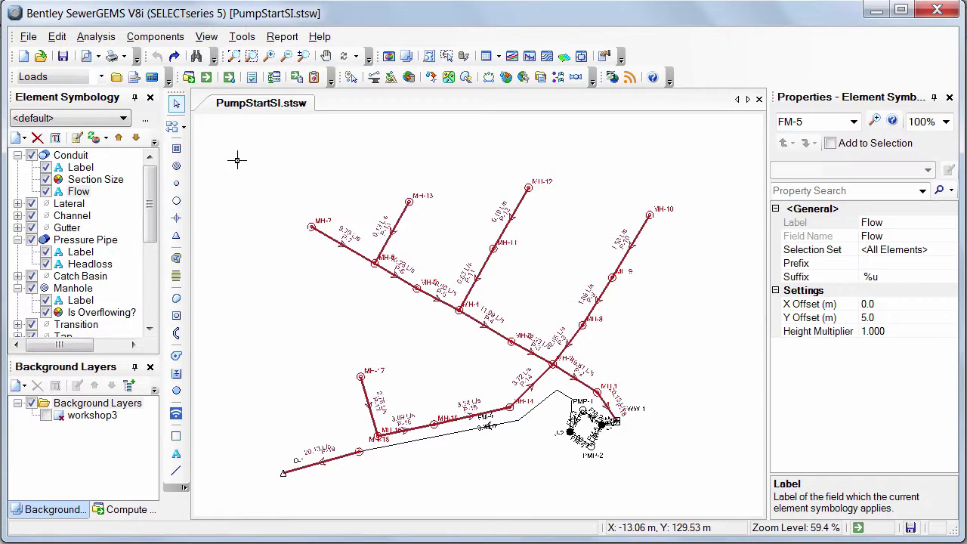
pyautogui.moveTo(238, 158); pyautogui.dragTo(717, 505)
pyautogui.press('Delete')
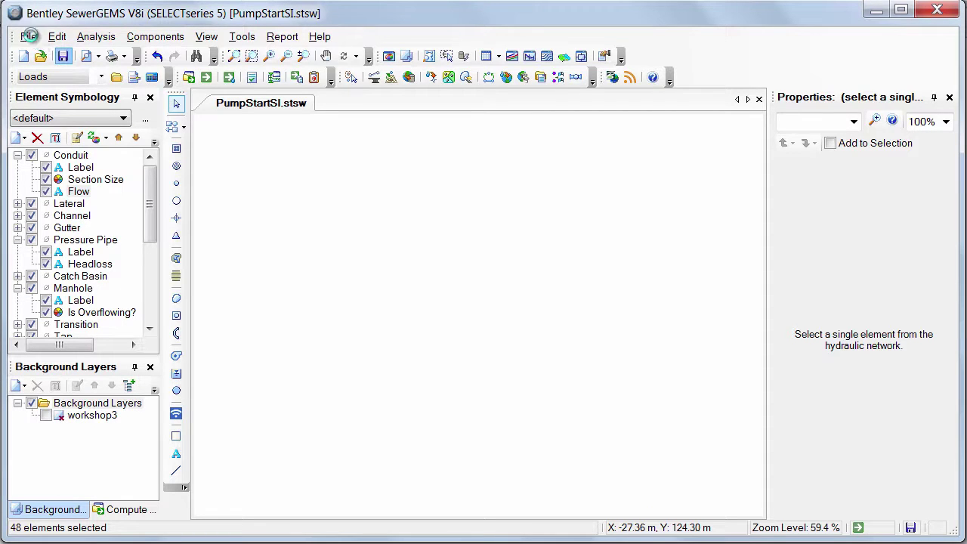
# Save the emptied PumpStartSI model as a .sews seed file.
pyautogui.click(29, 37)
pyautogui.moveTo(122, 234)
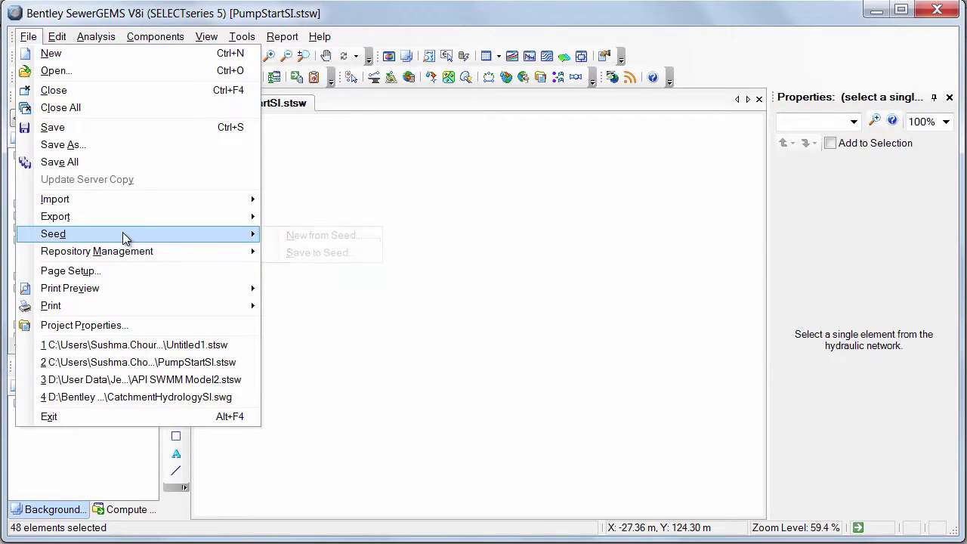
pyautogui.click(324, 254)
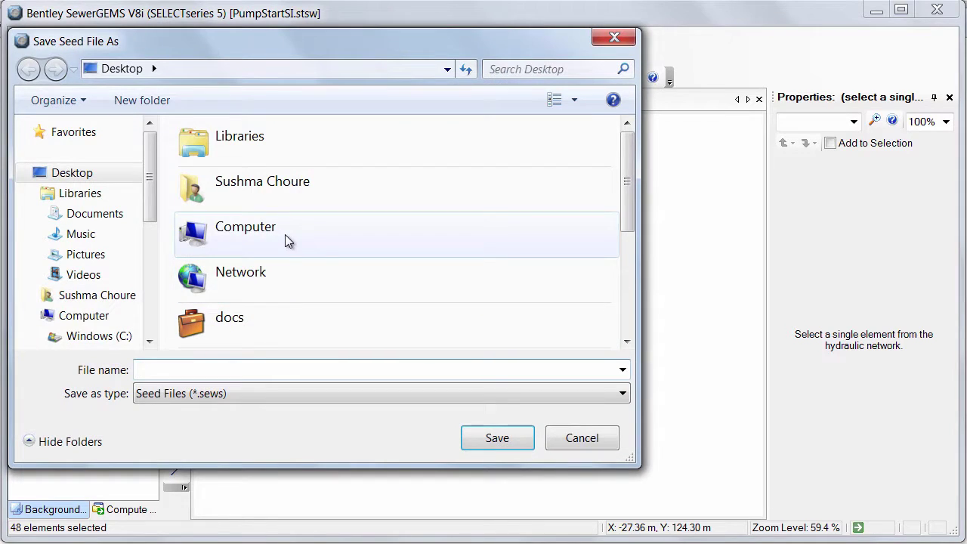
pyautogui.click(298, 293)
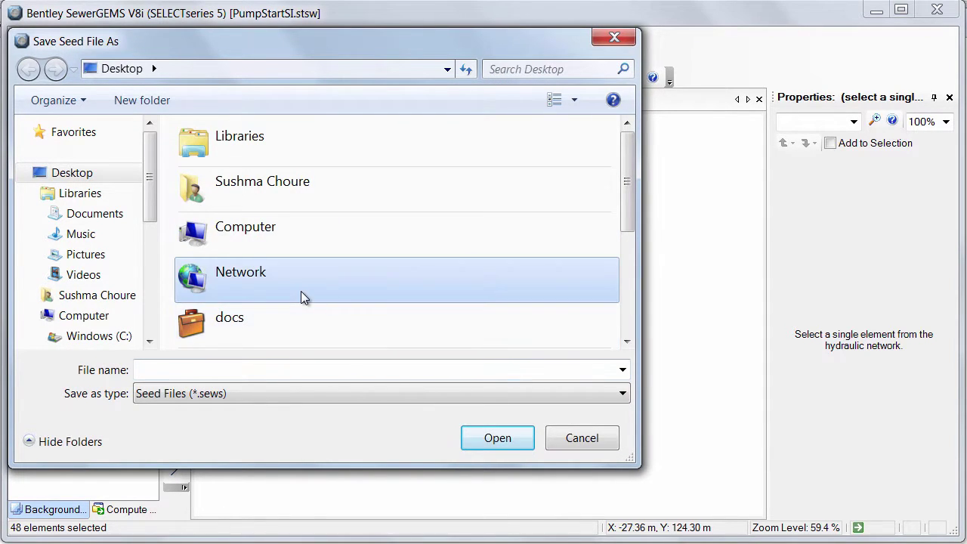
pyautogui.scroll(-3, 275, 237)
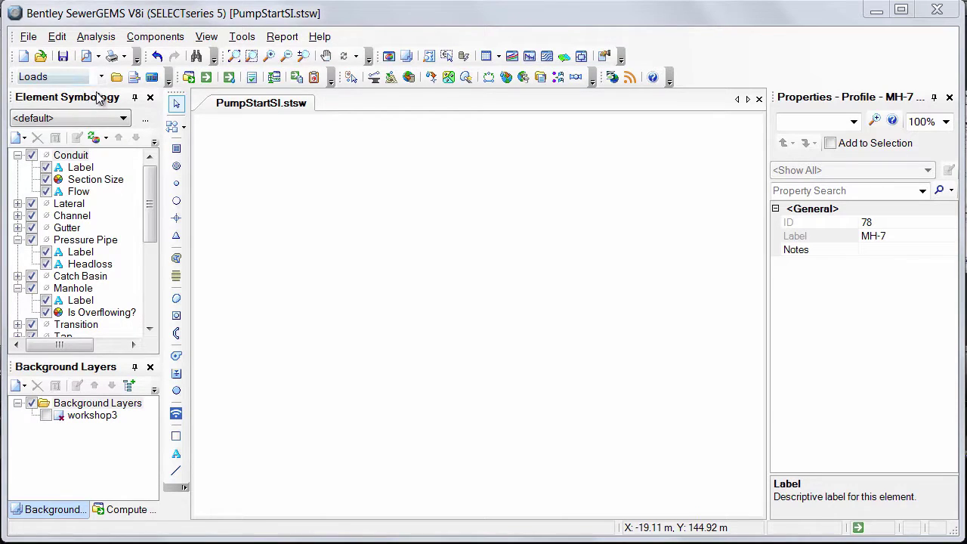
# Create a new Untitled1.stsw model from the seed model.sews seed file.
pyautogui.click(30, 38)
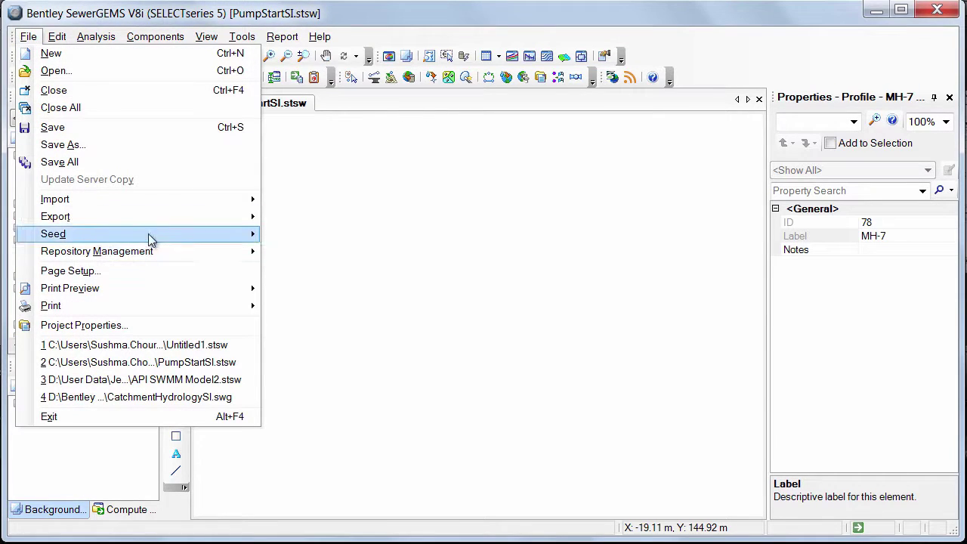
pyautogui.moveTo(141, 242)
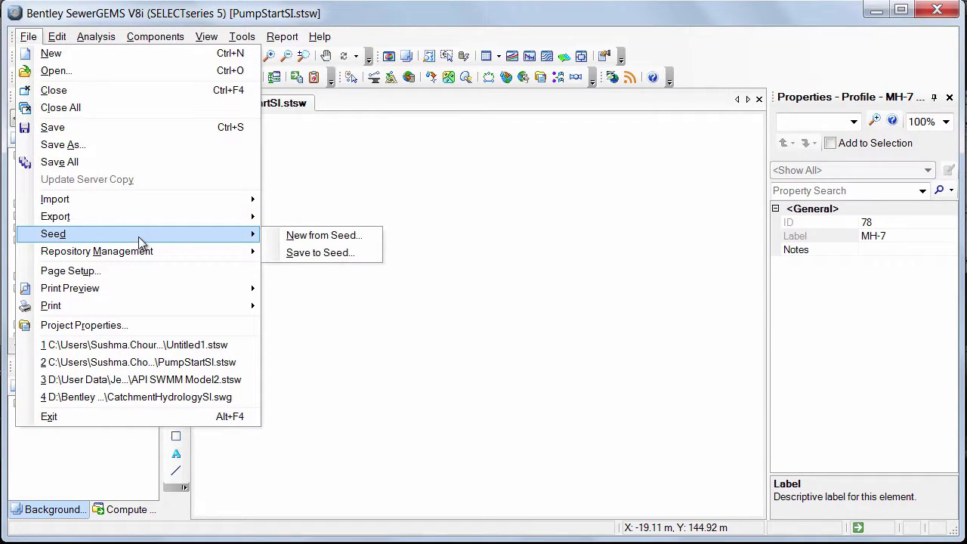
pyautogui.click(312, 237)
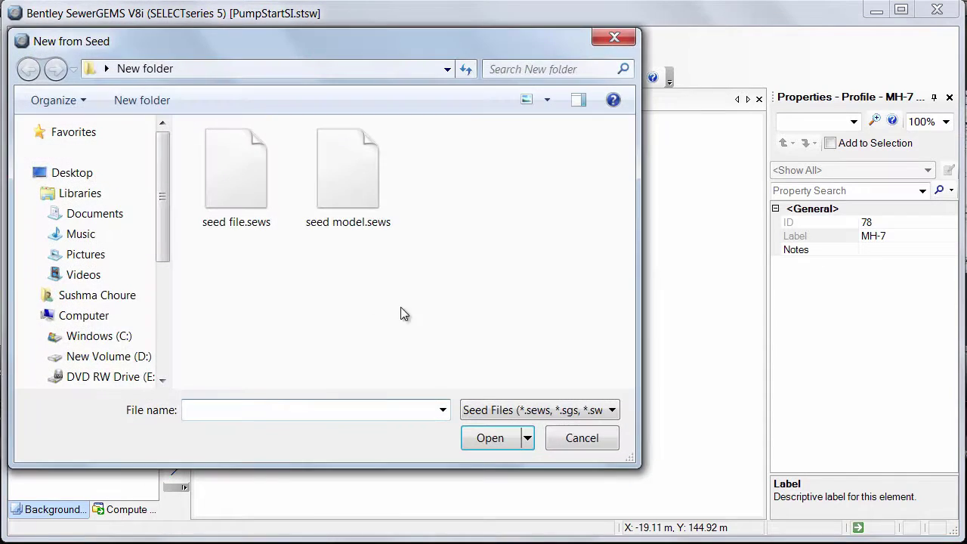
pyautogui.click(329, 231)
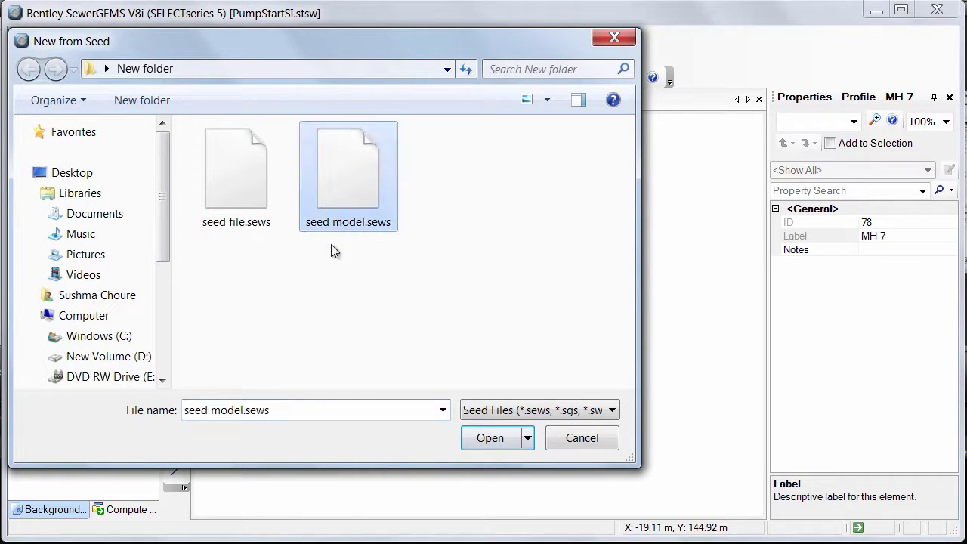
pyautogui.click(491, 440)
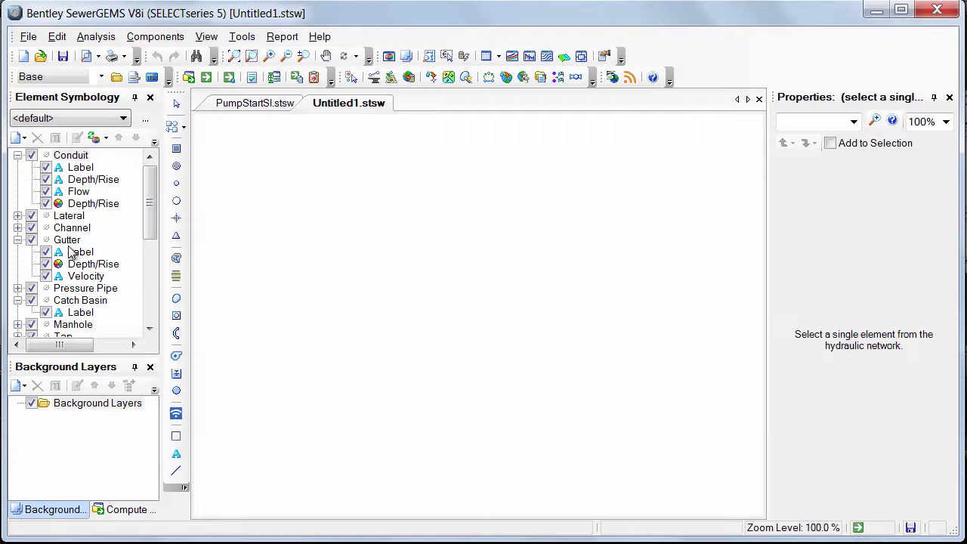
# Check the conduit Depth/Rise symbology and the pump definition and Patterns libraries.
pyautogui.click(89, 205)
pyautogui.click(94, 181)
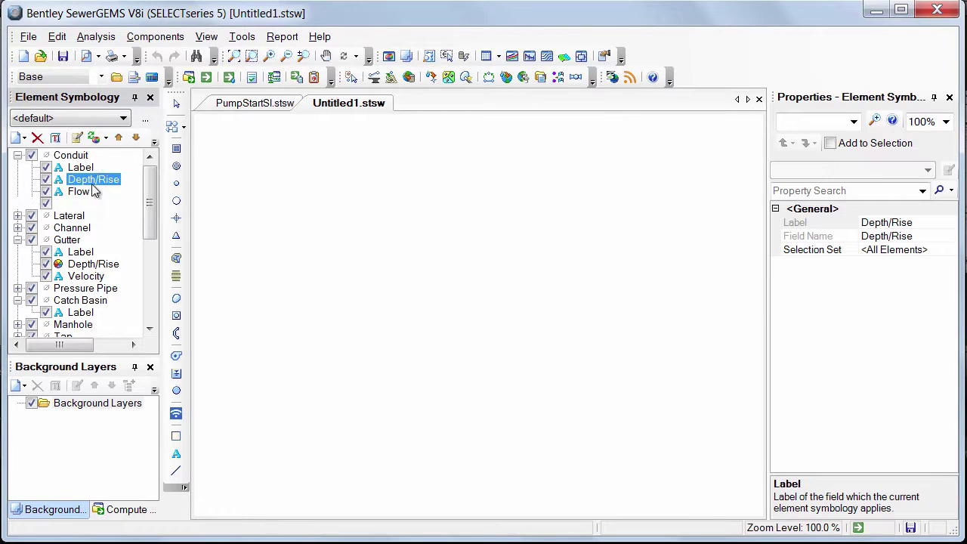
pyautogui.click(155, 36)
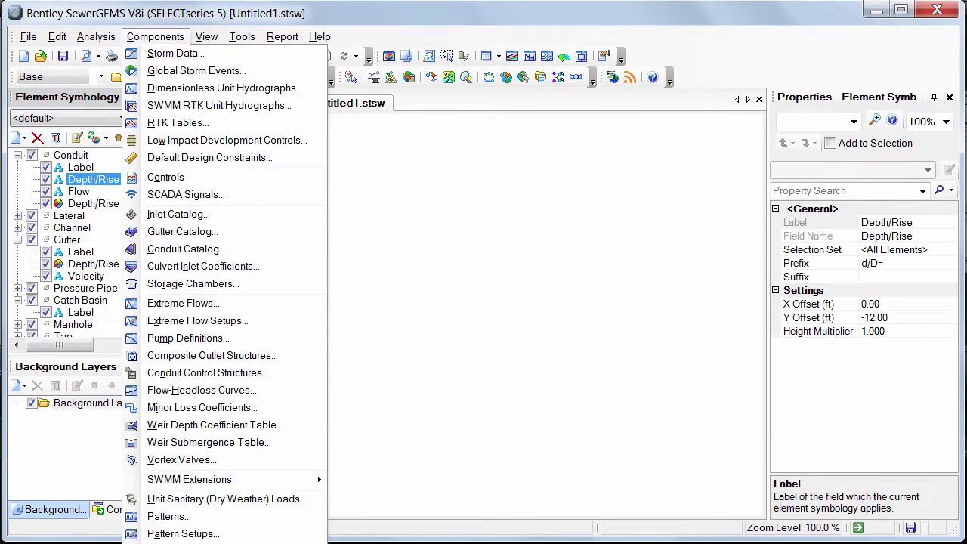
pyautogui.click(195, 516)
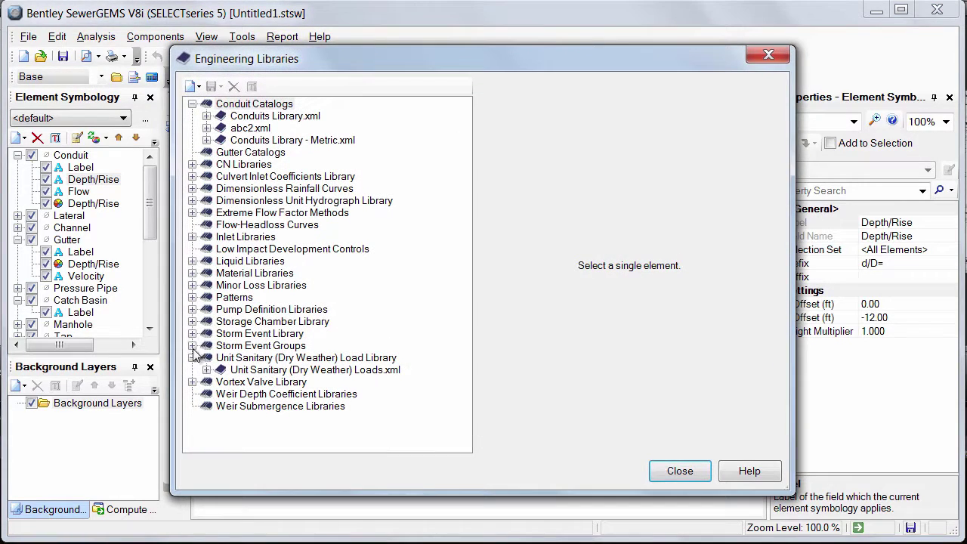
pyautogui.click(193, 309)
pyautogui.click(192, 297)
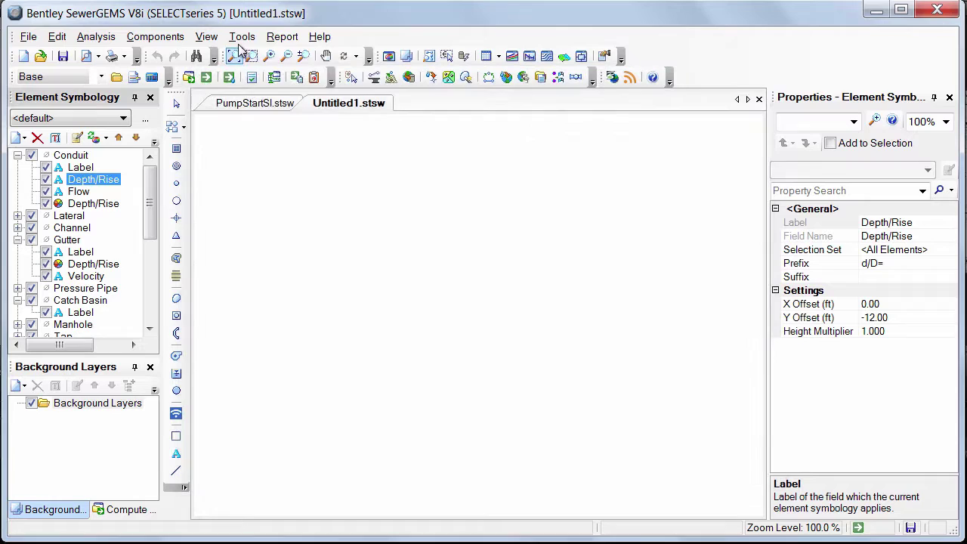
pyautogui.click(241, 37)
pyautogui.click(306, 424)
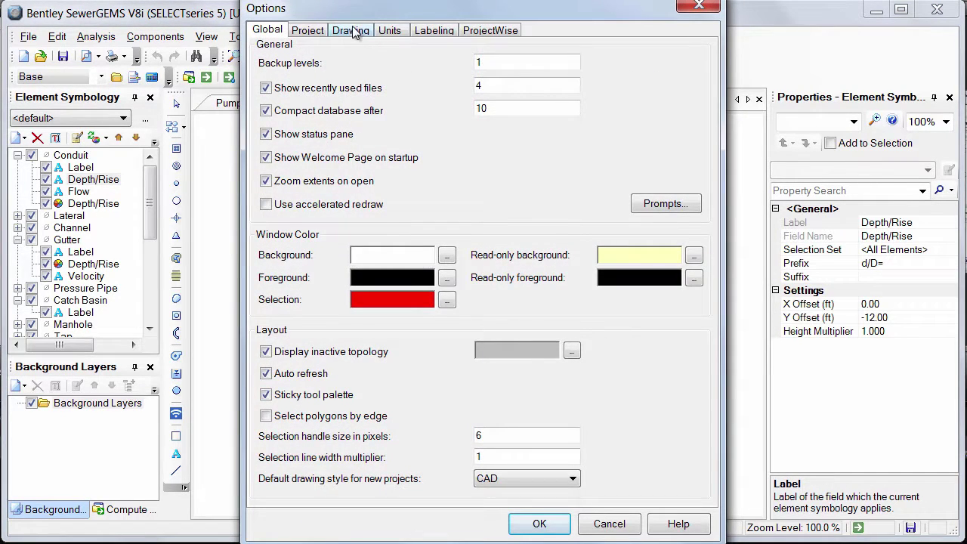
pyautogui.click(352, 31)
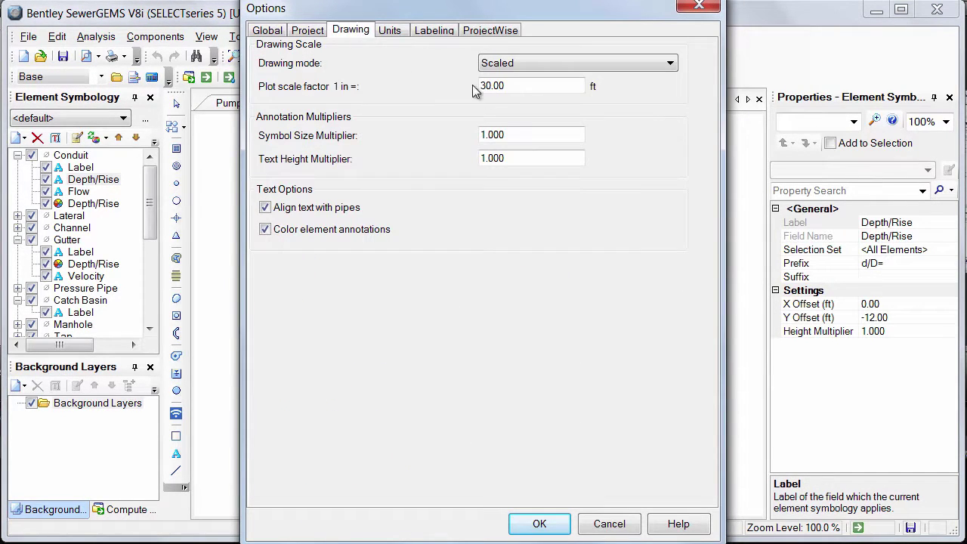
pyautogui.click(391, 31)
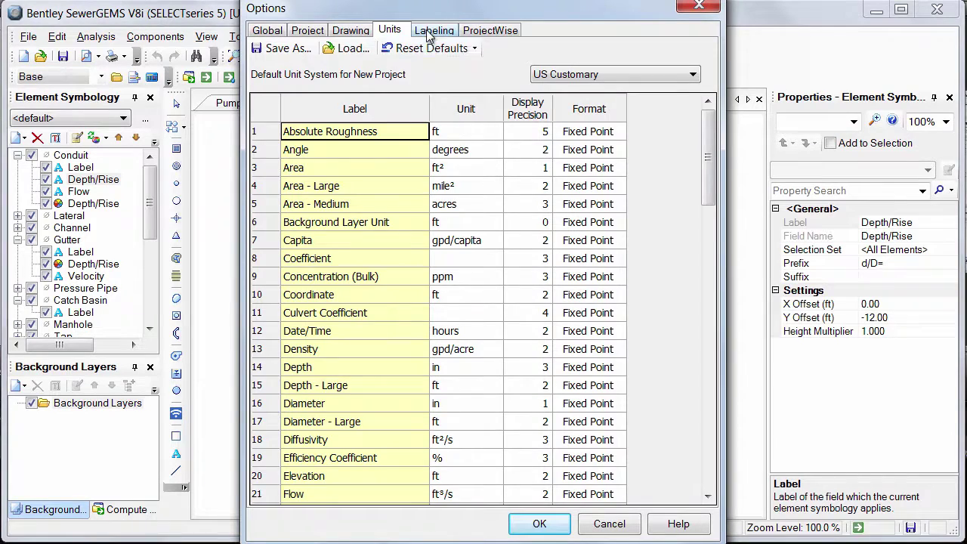
pyautogui.click(434, 30)
pyautogui.click(414, 227)
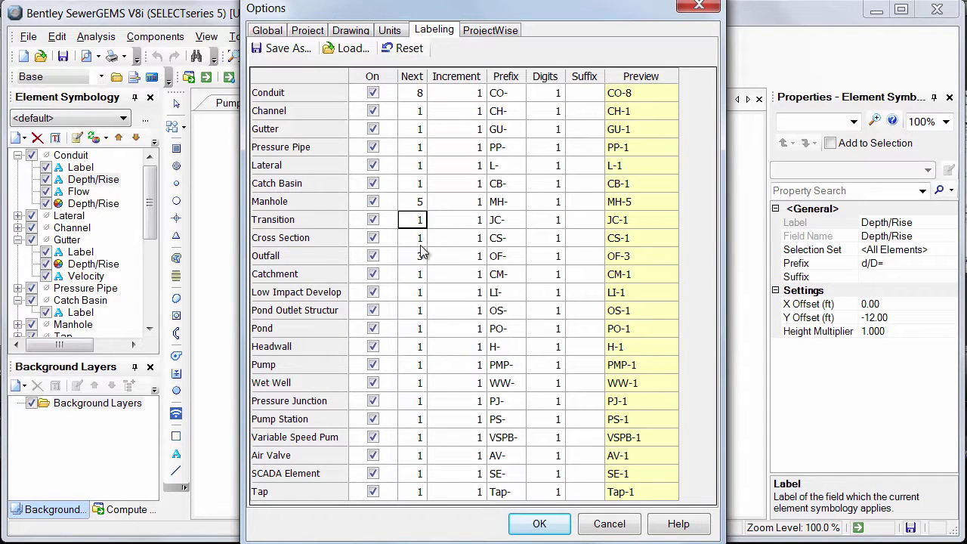
pyautogui.click(562, 530)
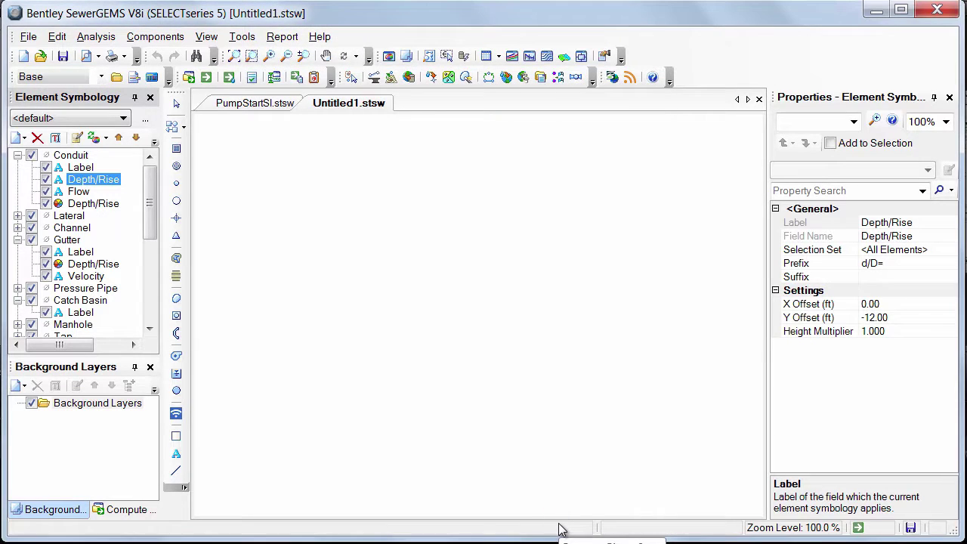